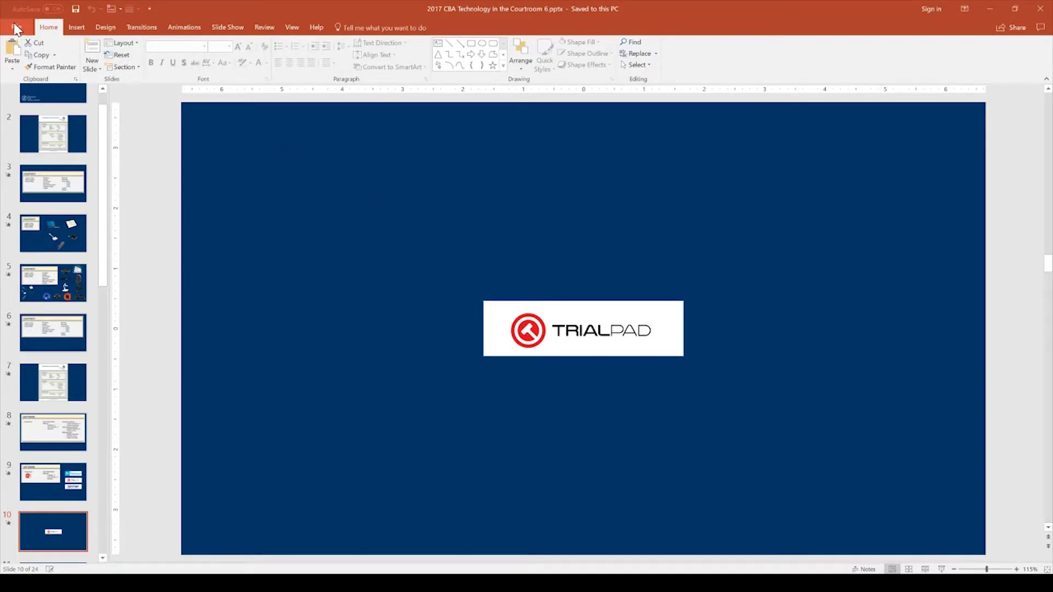
# Create a blank presentation and delete the title and subtitle placeholders from its slide
pyautogui.click(28, 67)
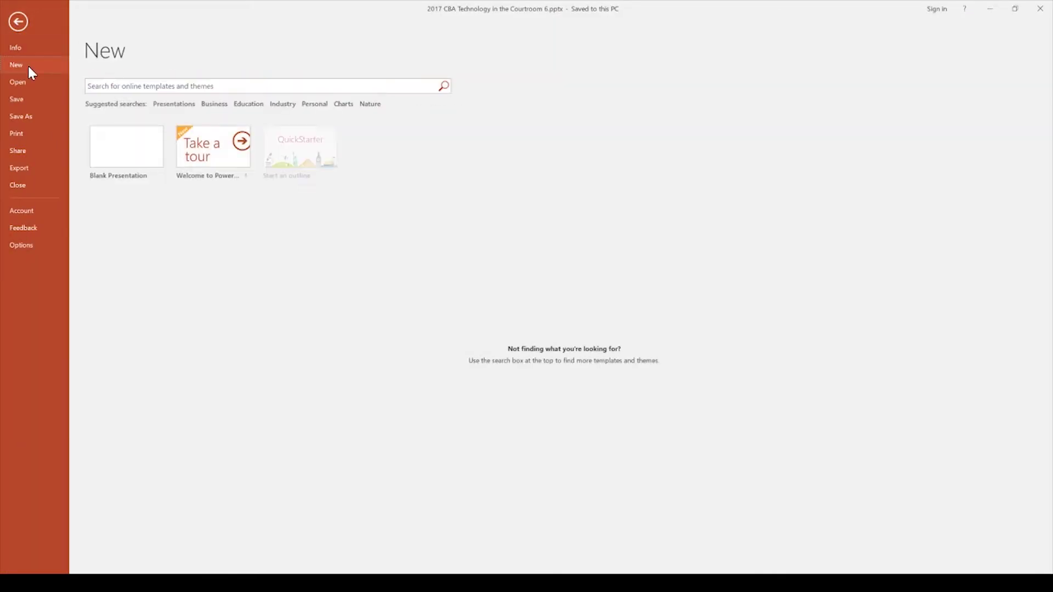
pyautogui.click(134, 133)
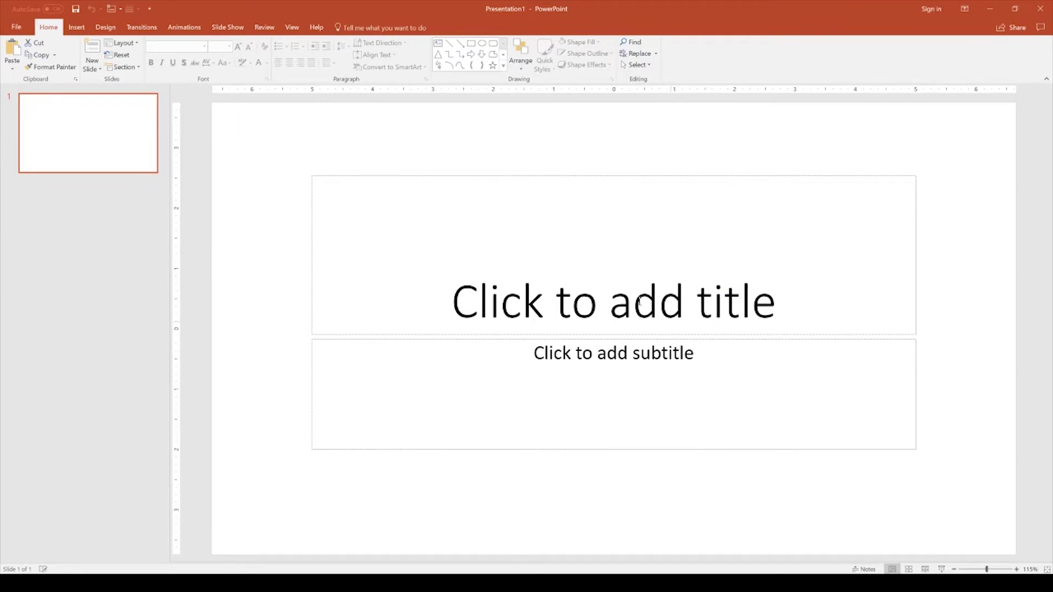
pyautogui.hotkey('ctrl', 'a')
pyautogui.press('Delete')
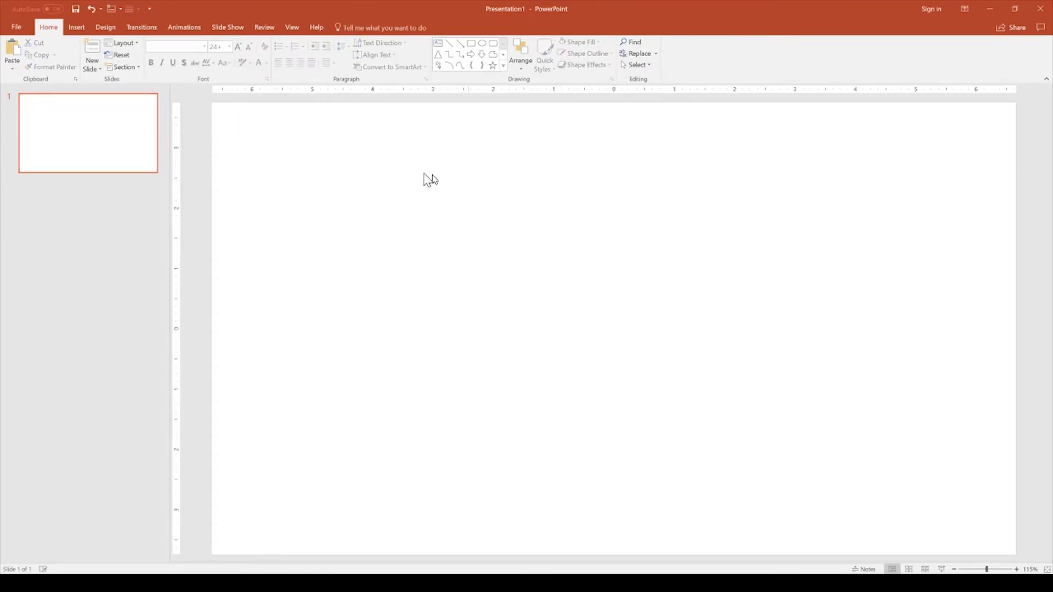
# Apply the black variant from the Design gallery to give the slide a solid black background
pyautogui.click(115, 30)
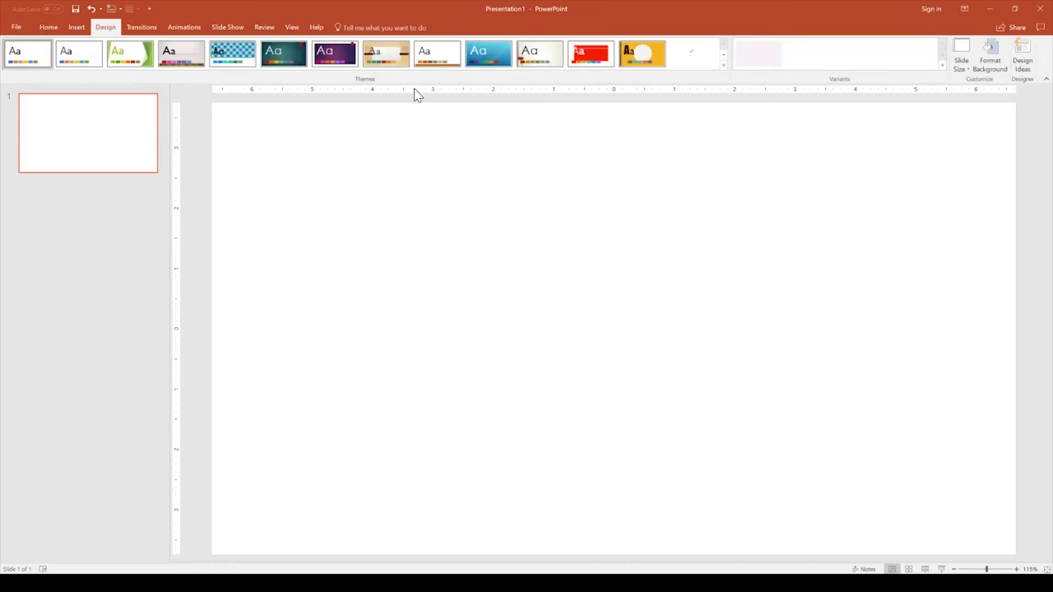
pyautogui.click(962, 68)
pyautogui.click(962, 70)
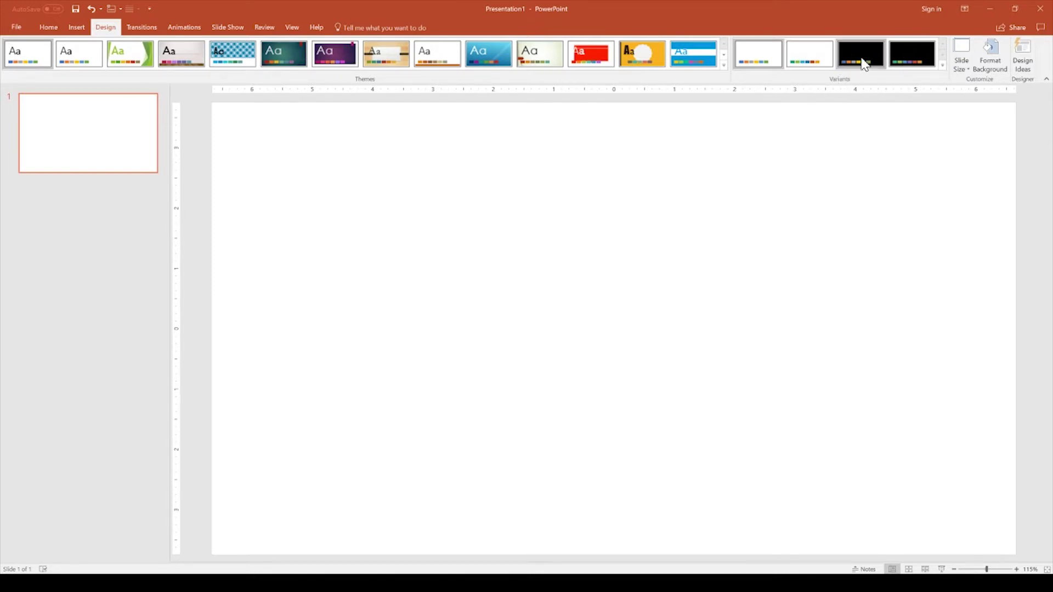
pyautogui.click(862, 62)
pyautogui.click(942, 65)
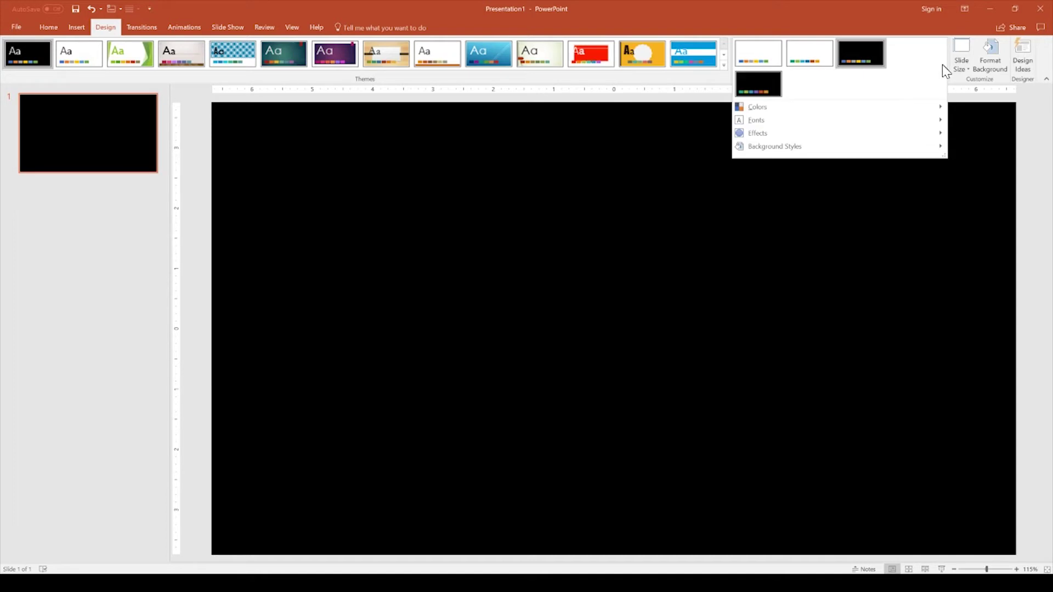
pyautogui.moveTo(860, 120)
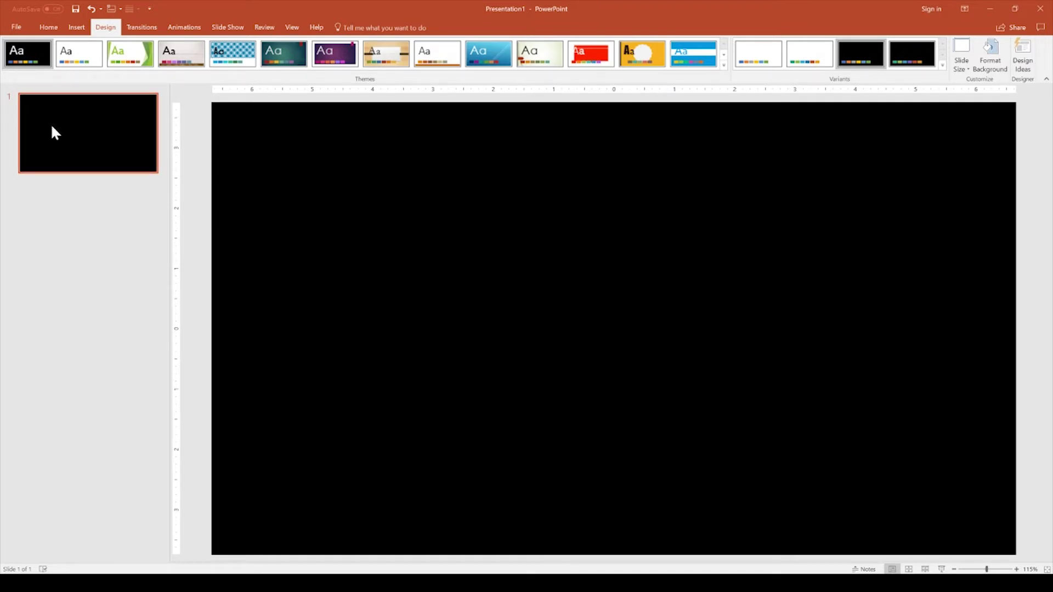
# Duplicate the black slide until the deck has seven slides, then select slide 2
pyautogui.hotkey('ctrl', 'd')
pyautogui.hotkey('ctrl', 'd')
pyautogui.hotkey('ctrl', 'd')
pyautogui.hotkey('ctrl', 'd')
pyautogui.hotkey('ctrl', 'd')
pyautogui.hotkey('ctrl', 'd')
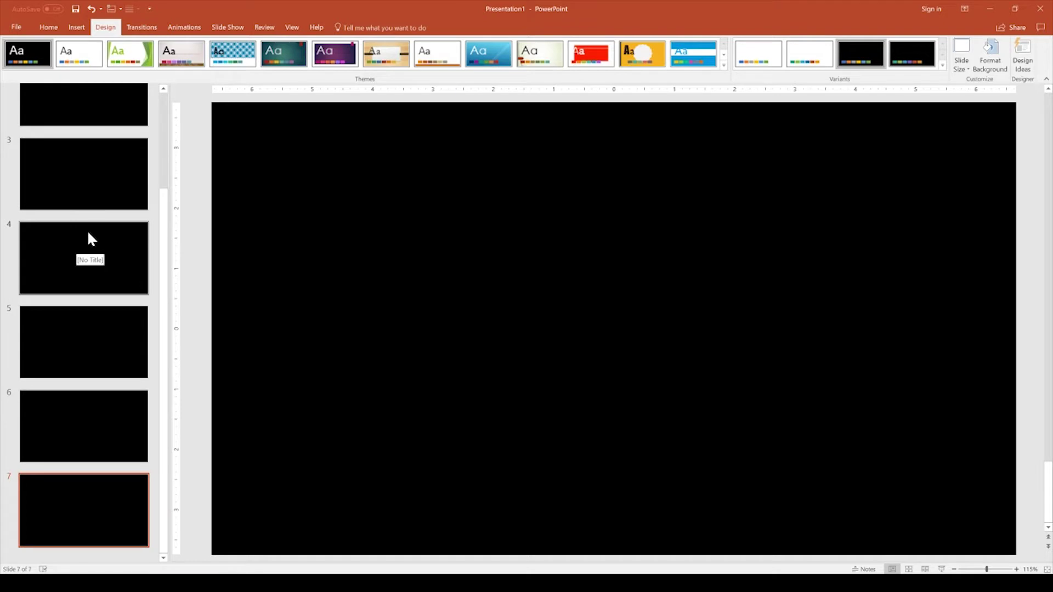
pyautogui.scroll(2, 87, 320)
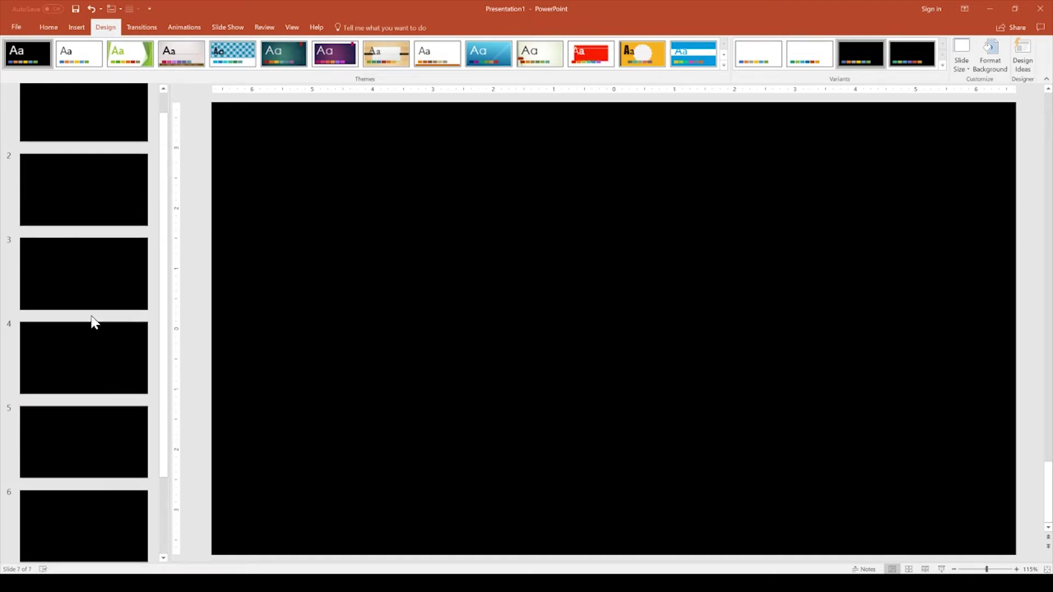
pyautogui.scroll(-2, 81, 334)
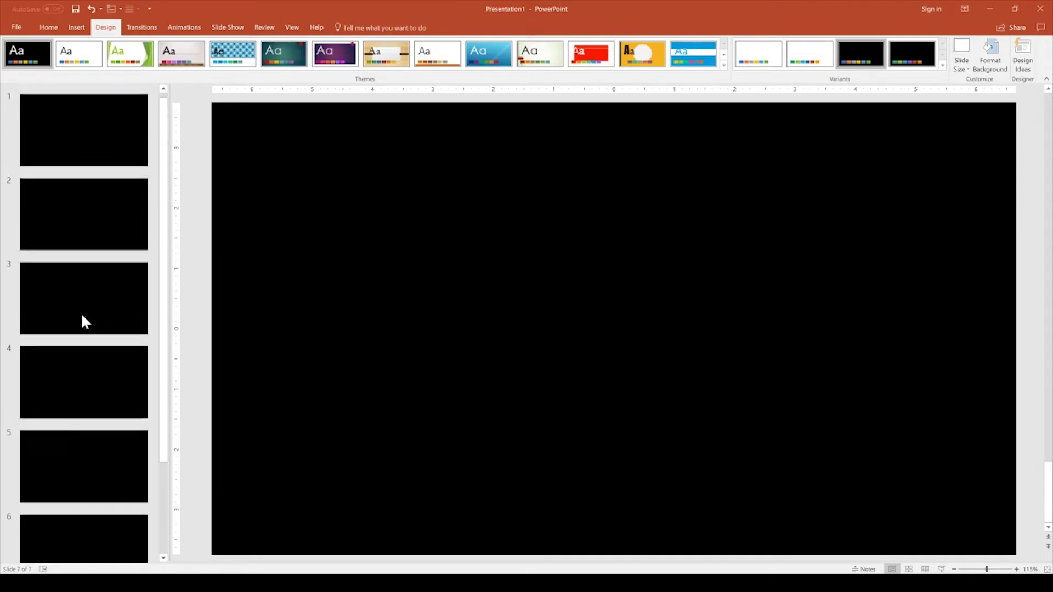
pyautogui.scroll(2, 91, 285)
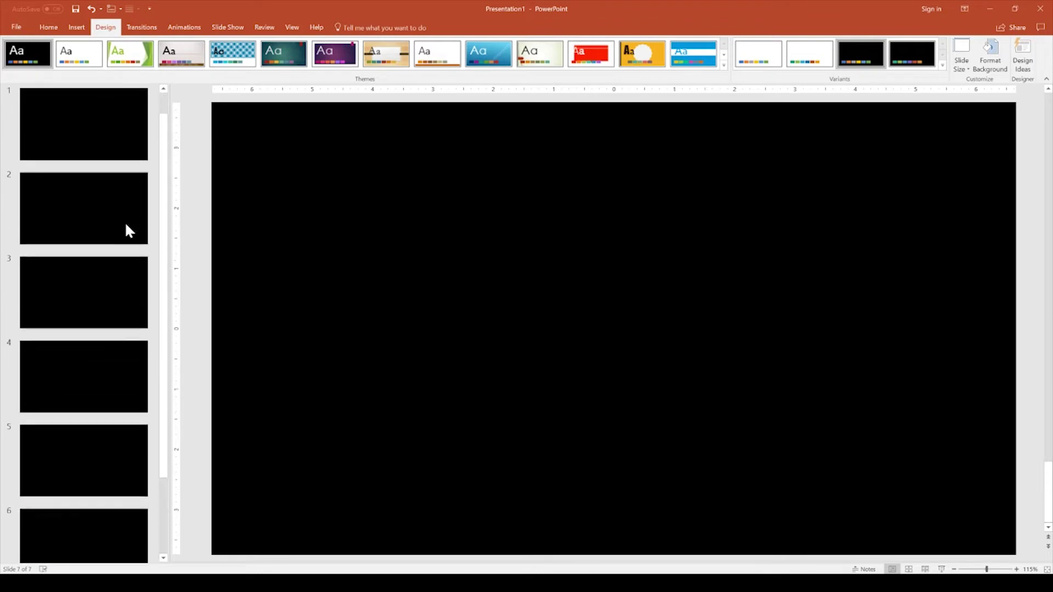
pyautogui.click(91, 216)
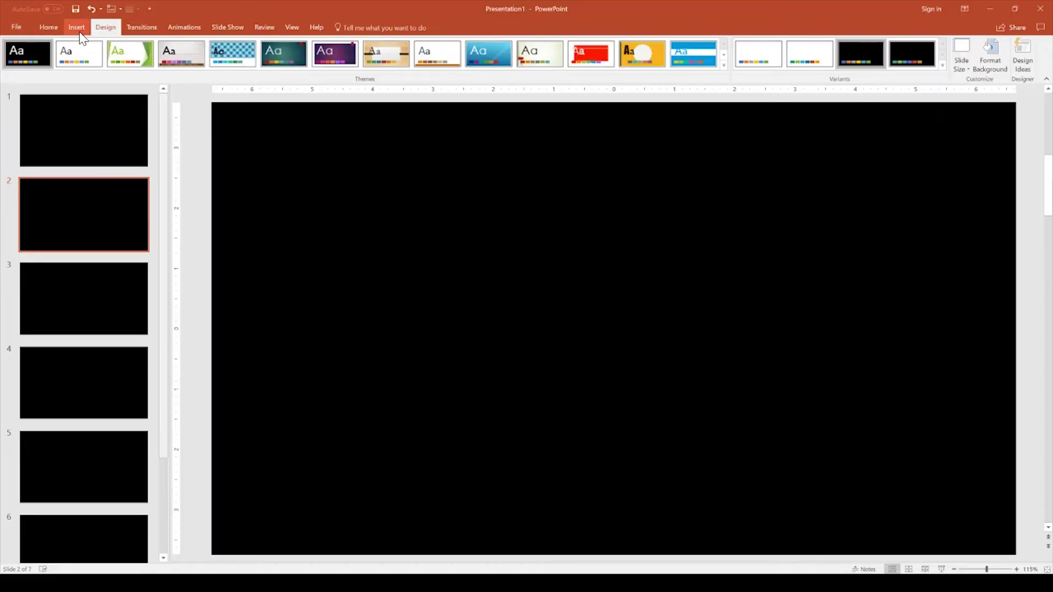
# Switch the ribbon to the Insert options
pyautogui.click(77, 27)
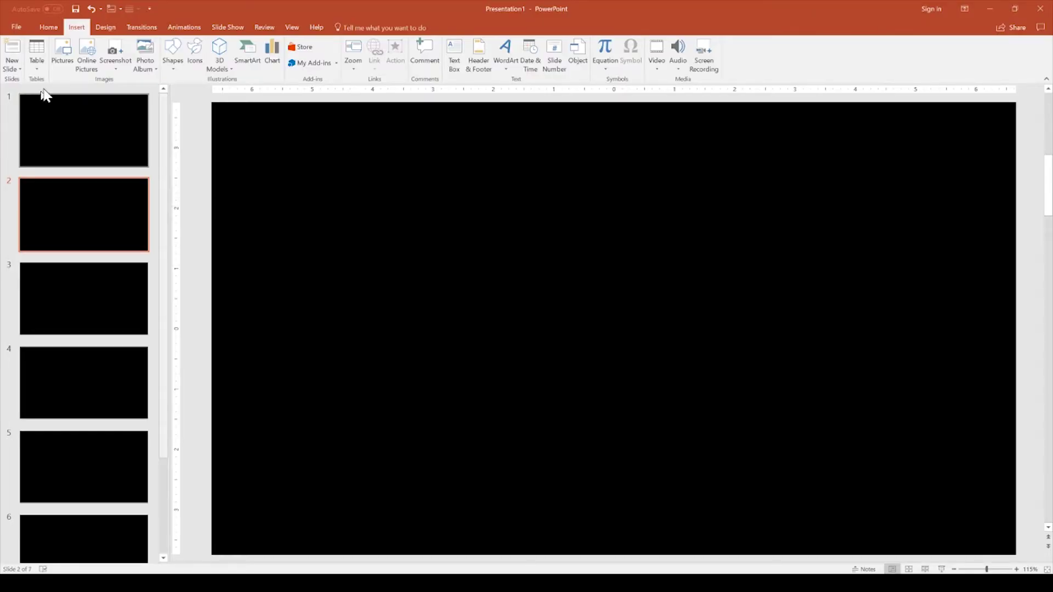
# Insert three letter-page scans from Desktop > ppt morph onto slide 2
pyautogui.click(61, 52)
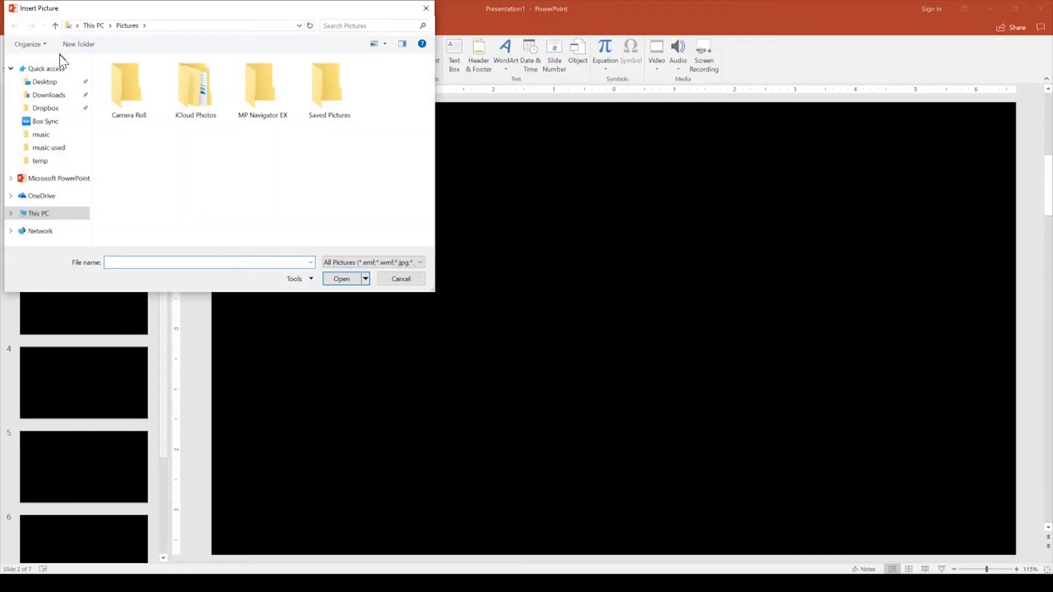
pyautogui.click(45, 82)
pyautogui.doubleClick(145, 80)
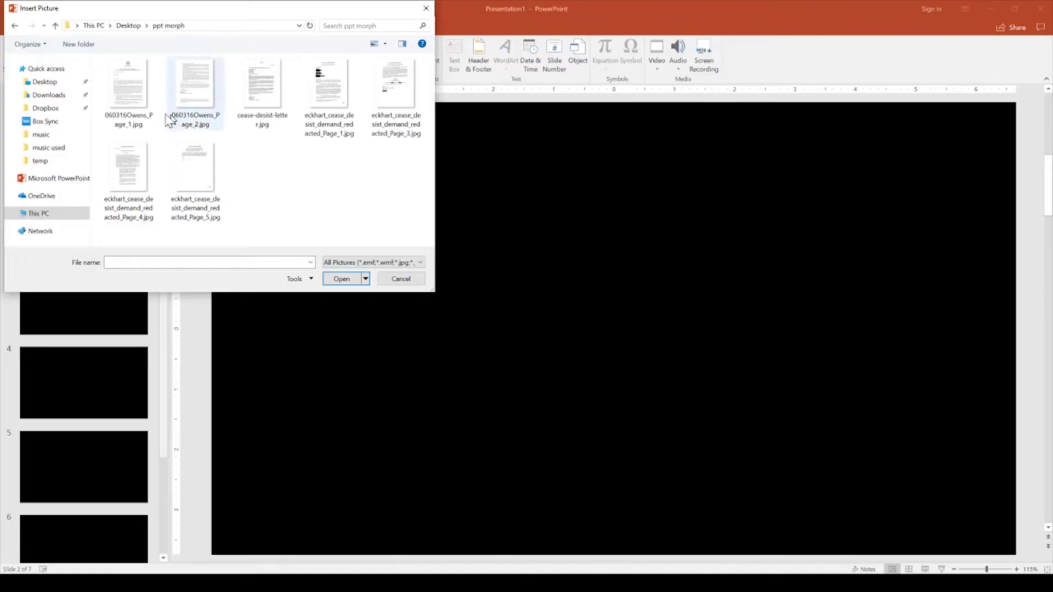
pyautogui.click(144, 107)
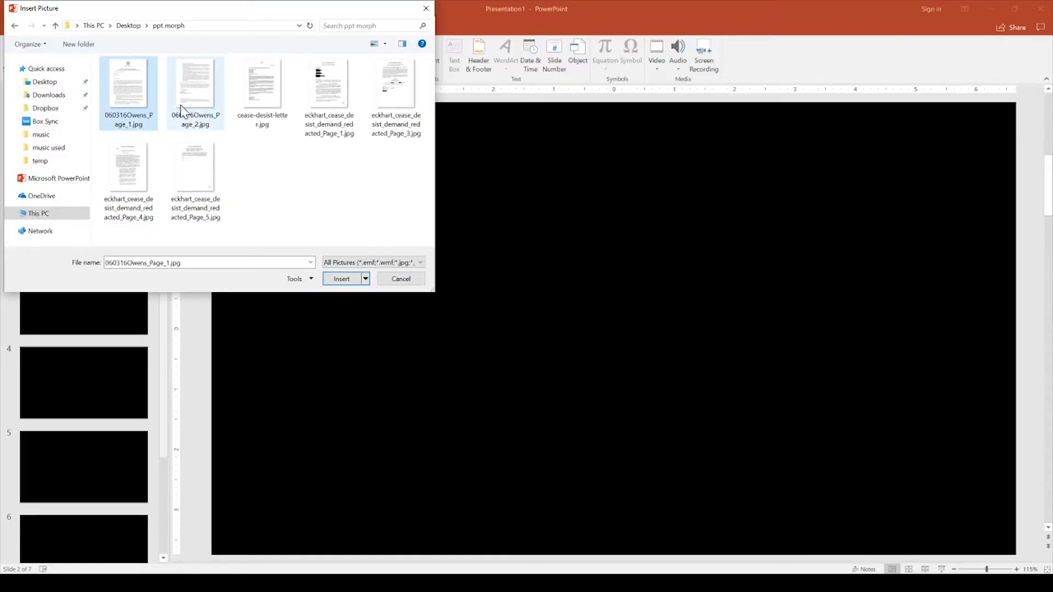
pyautogui.click(197, 104)
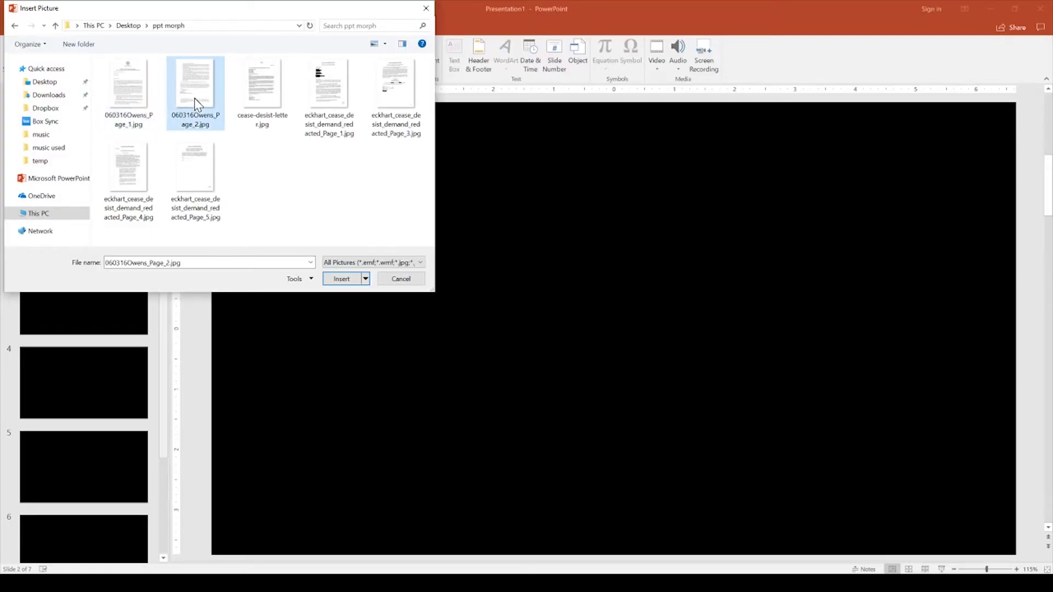
pyautogui.click(259, 95)
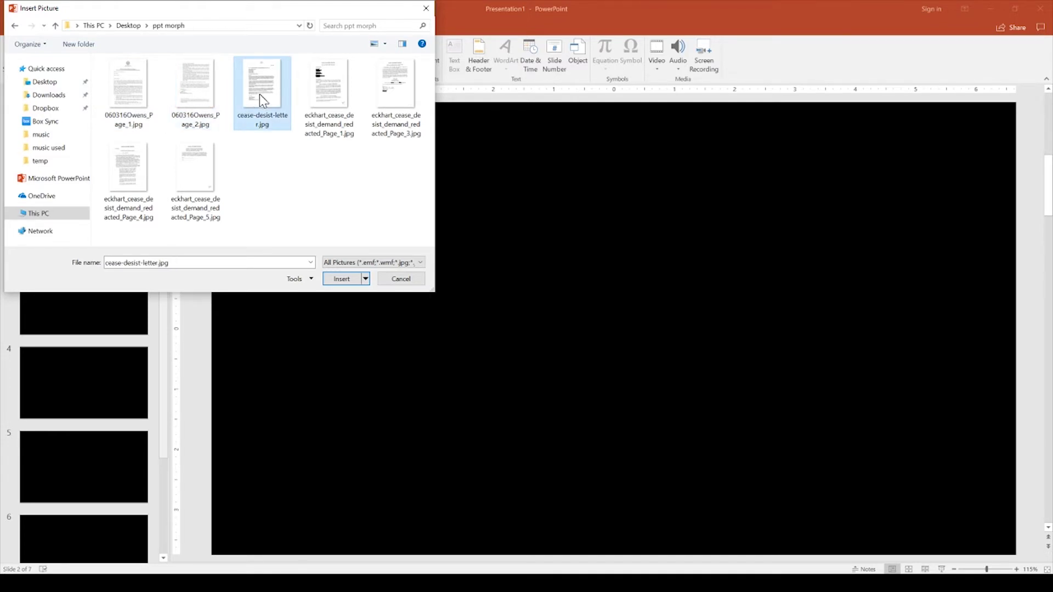
pyautogui.click(327, 97)
pyautogui.click(397, 94)
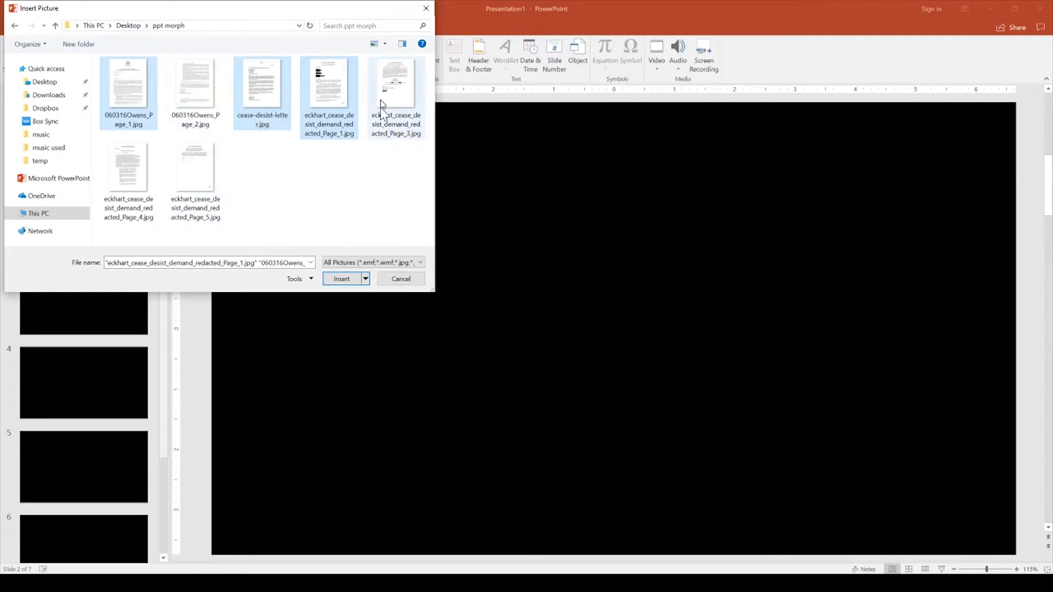
pyautogui.click(341, 280)
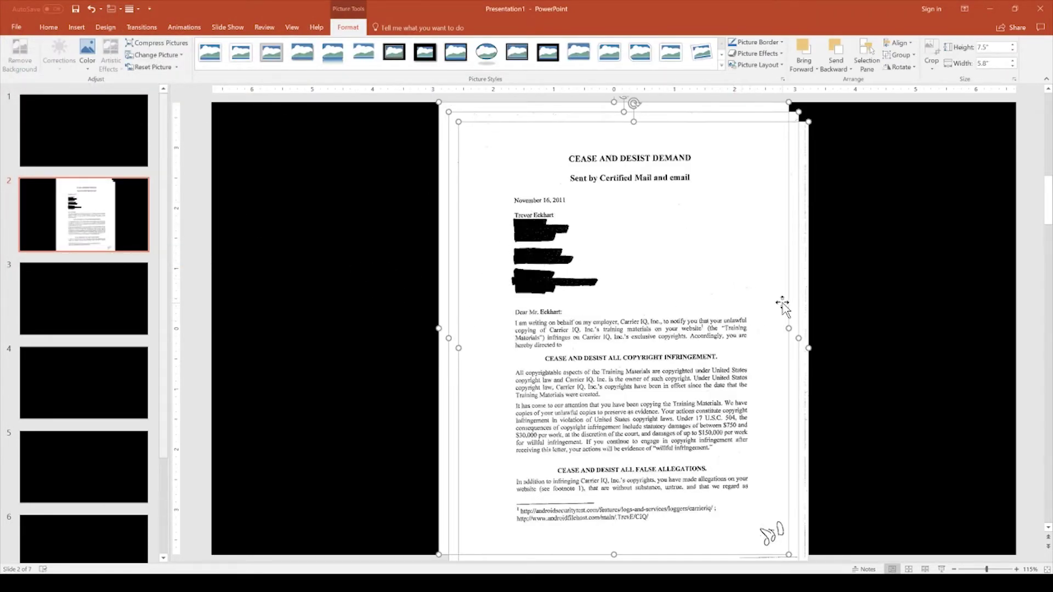
# Give the top letter picture an outer drop shadow, then select the stacked letter pictures
pyautogui.click(781, 42)
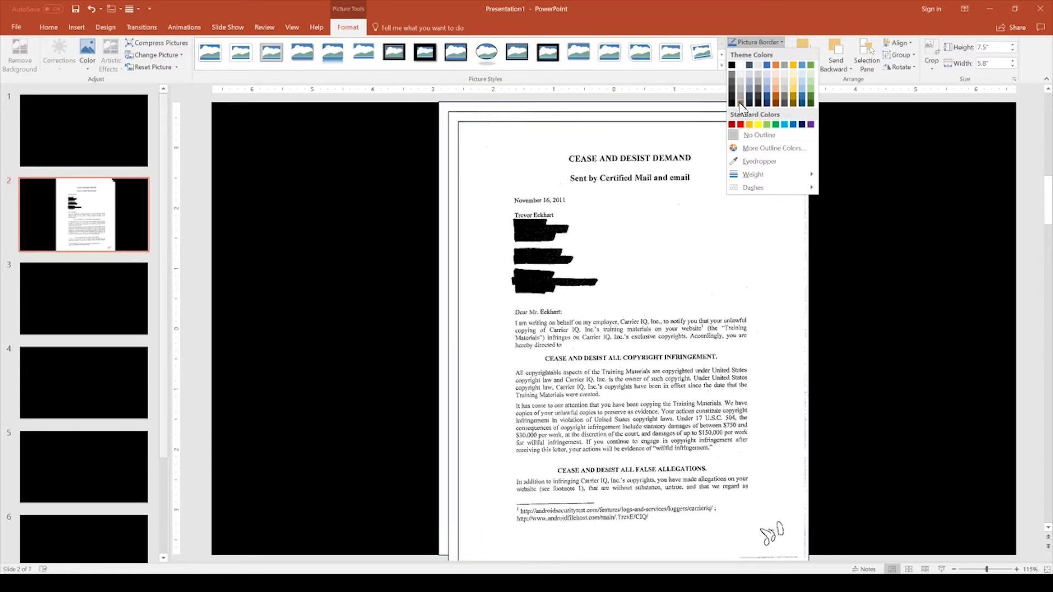
pyautogui.click(743, 105)
pyautogui.click(762, 54)
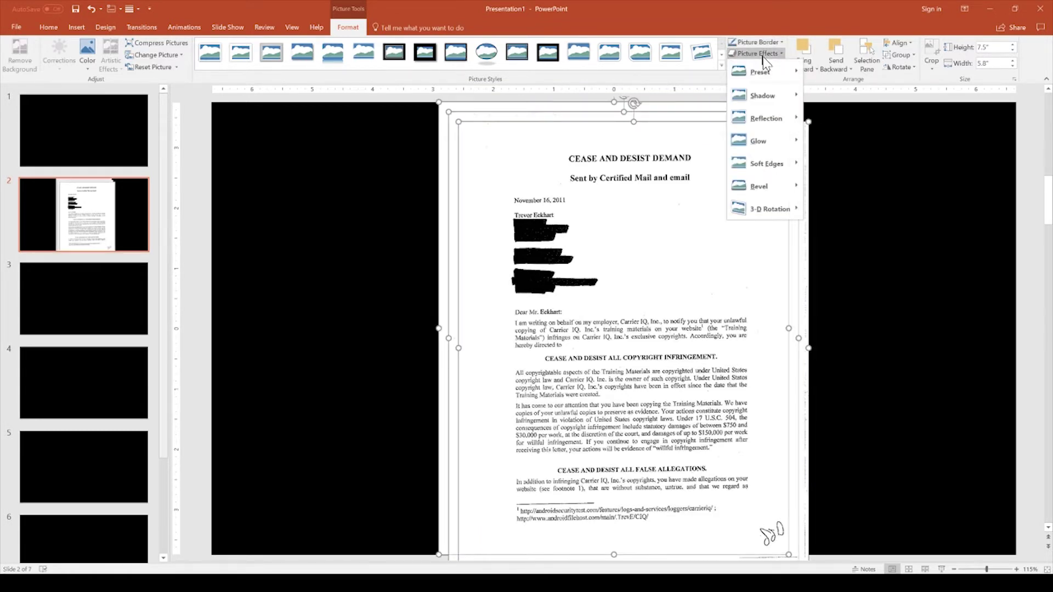
pyautogui.moveTo(777, 106)
pyautogui.click(848, 151)
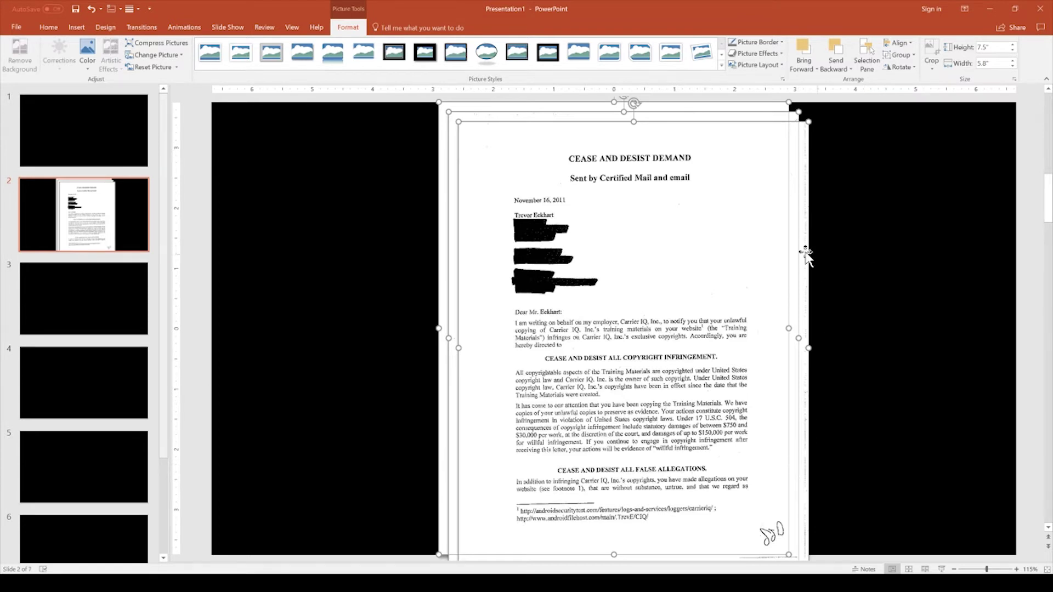
pyautogui.click(392, 150)
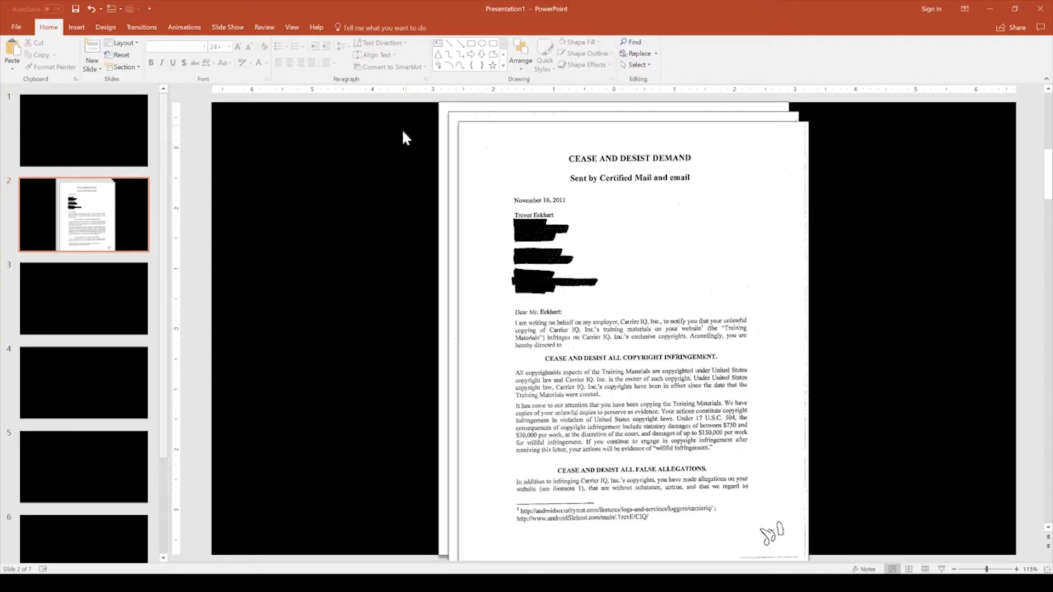
pyautogui.click(550, 259)
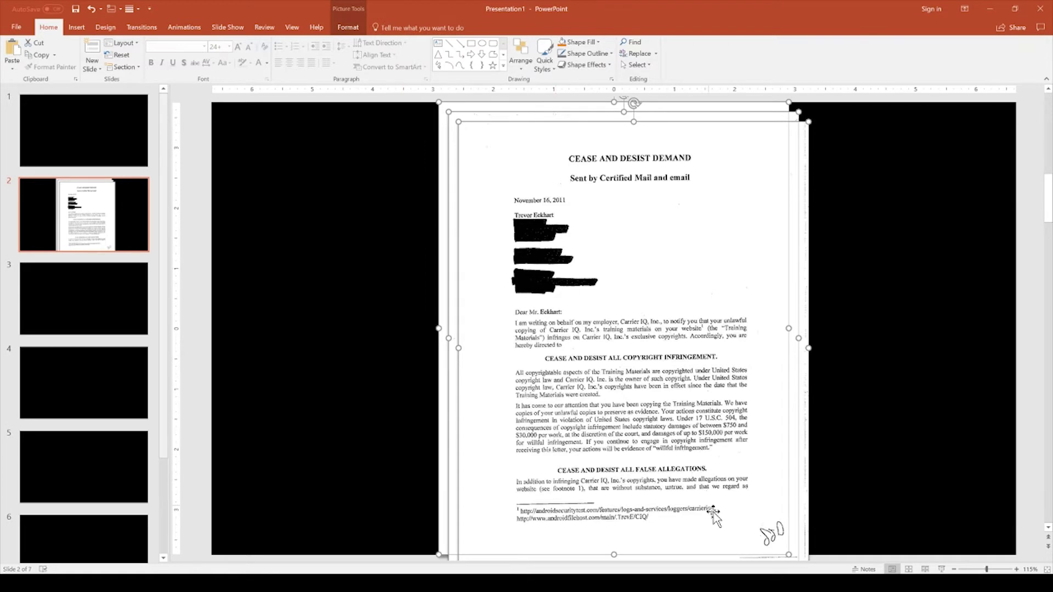
# Shrink the stacked letters and drag each into a column on the left of slide 2
pyautogui.moveTo(789, 553); pyautogui.dragTo(482, 163)
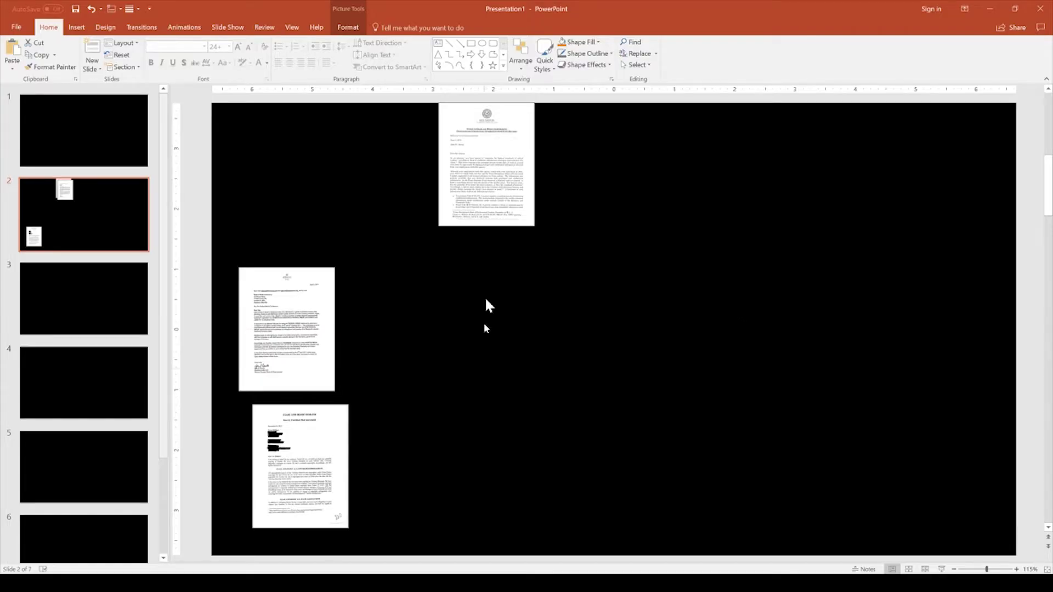
pyautogui.moveTo(472, 183); pyautogui.dragTo(275, 185)
pyautogui.moveTo(311, 364); pyautogui.dragTo(300, 361)
pyautogui.moveTo(321, 495); pyautogui.dragTo(295, 508)
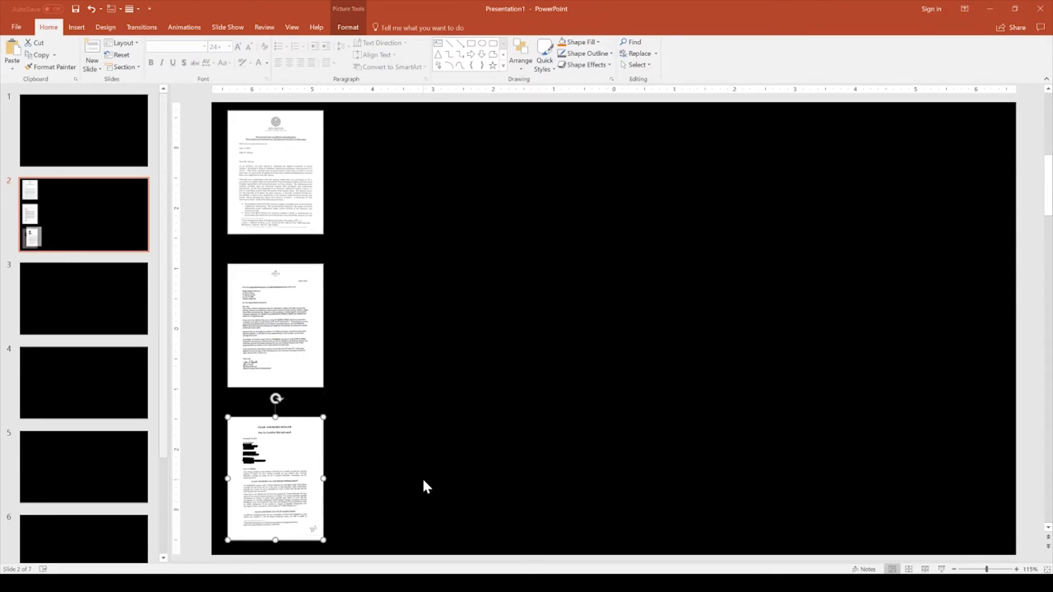
# Resize all three letters together and nudge the top letter closer to the second
pyautogui.click(312, 197)
pyautogui.keyDown('shift'); pyautogui.click(250, 299); pyautogui.keyUp('shift')
pyautogui.keyDown('shift'); pyautogui.click(282, 192); pyautogui.keyUp('shift')
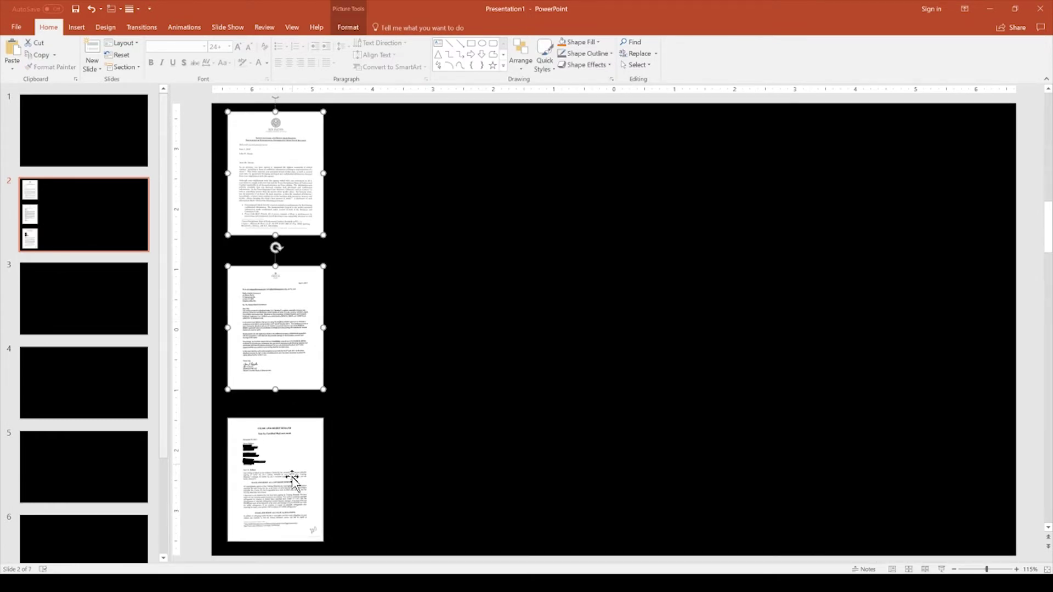
pyautogui.moveTo(329, 414); pyautogui.dragTo(334, 404)
pyautogui.click(390, 377)
pyautogui.moveTo(296, 185); pyautogui.dragTo(294, 201)
pyautogui.click(463, 310)
pyautogui.click(324, 204)
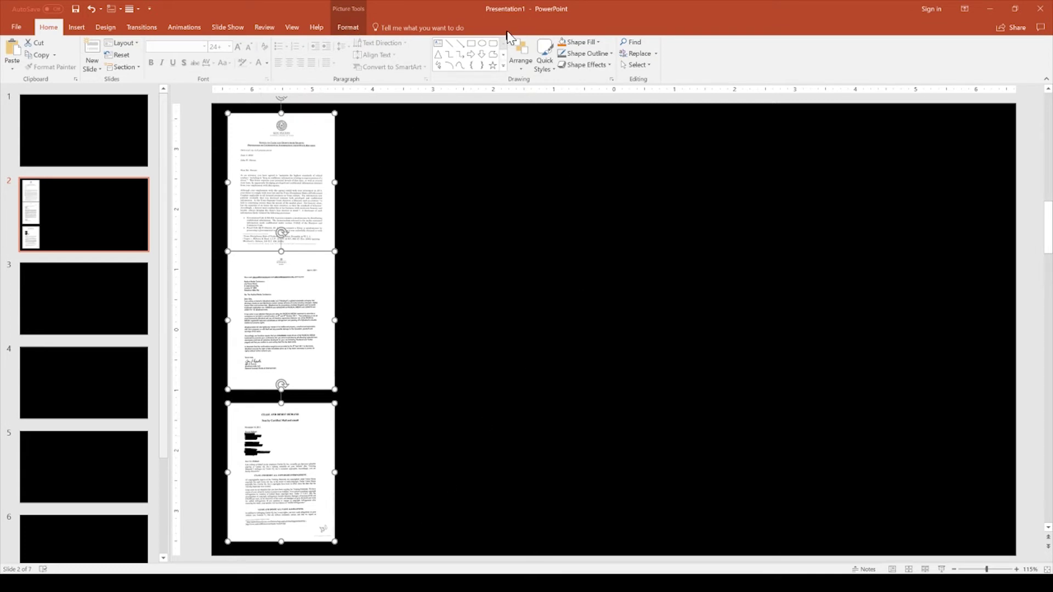
# Distribute the three letters vertically, then duplicate slide 2 as slide 3
pyautogui.click(520, 61)
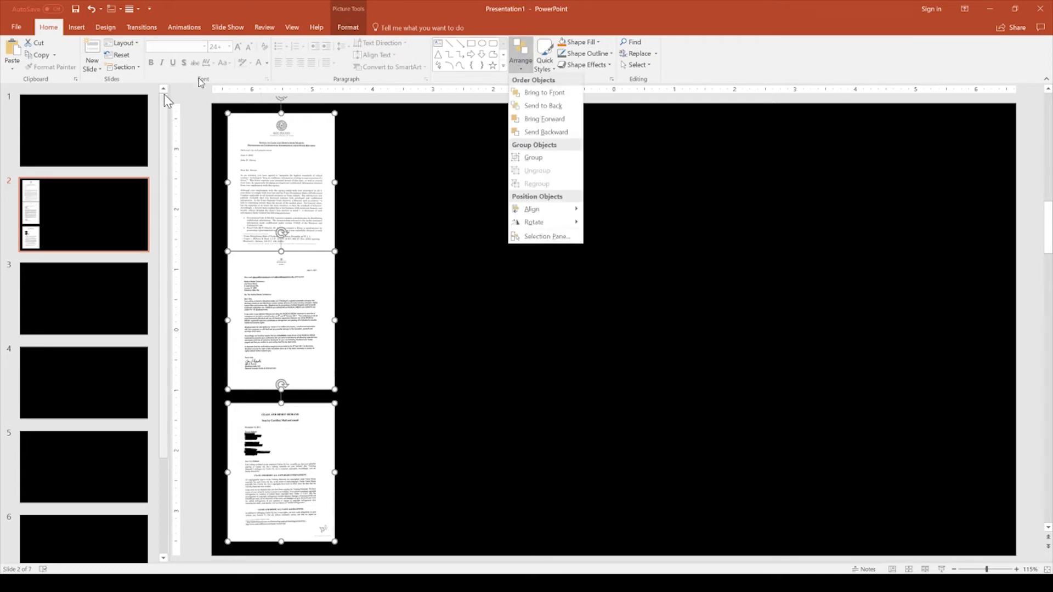
pyautogui.click(347, 27)
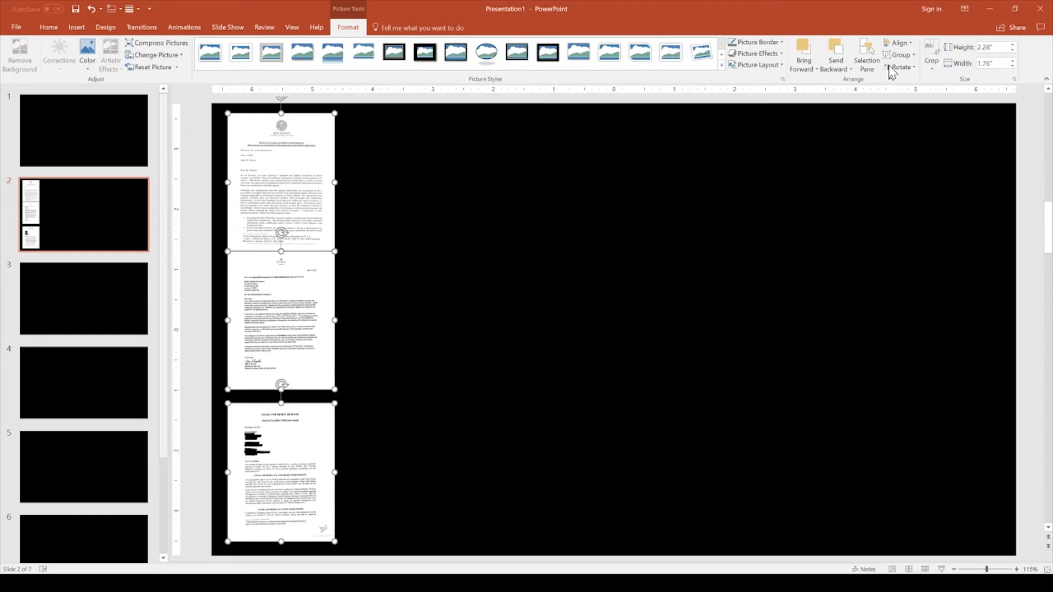
pyautogui.click(899, 43)
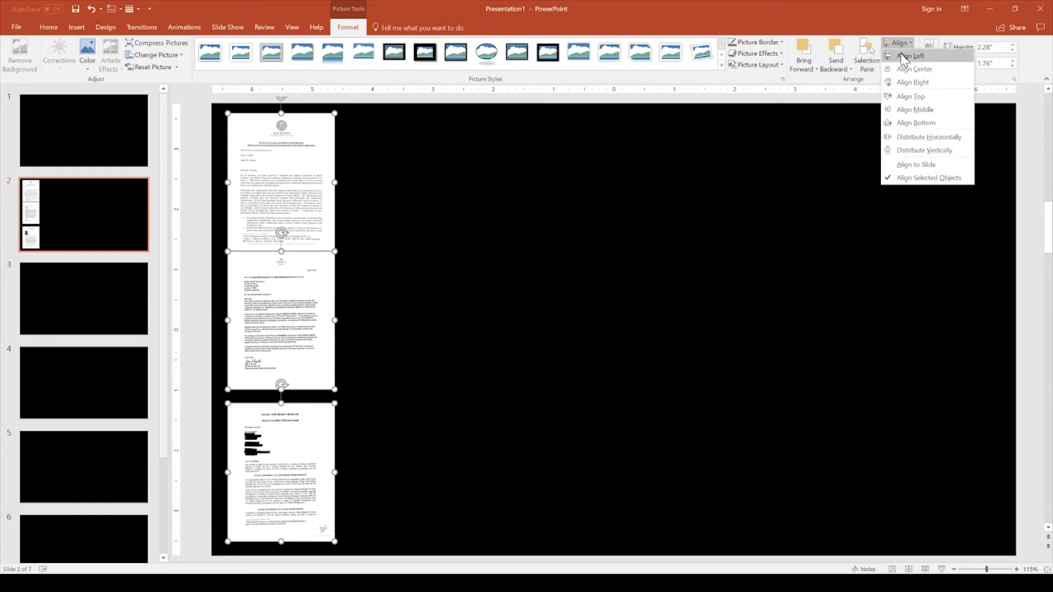
pyautogui.click(913, 151)
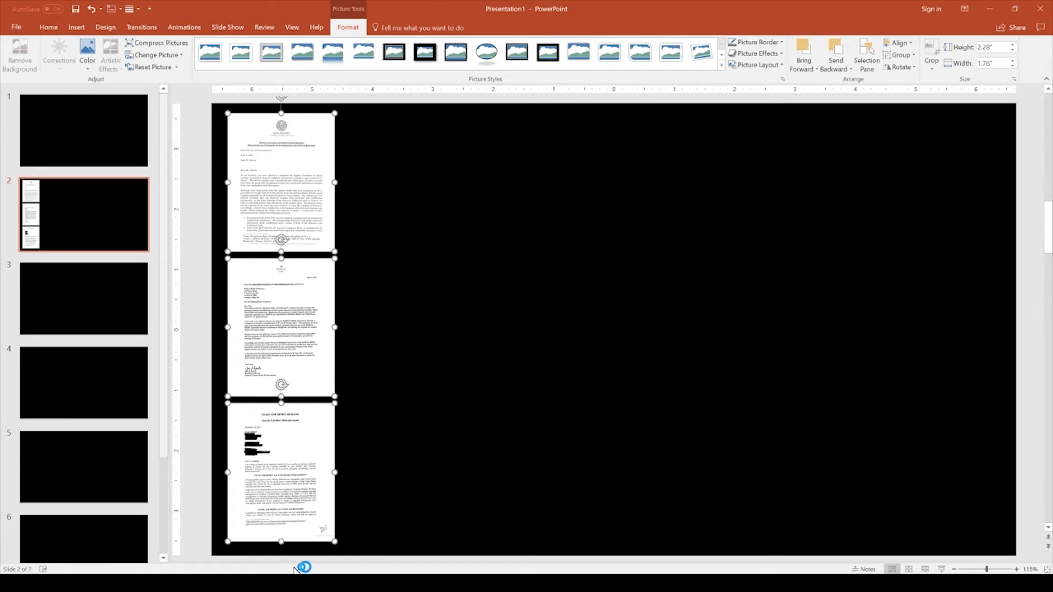
pyautogui.click(465, 142)
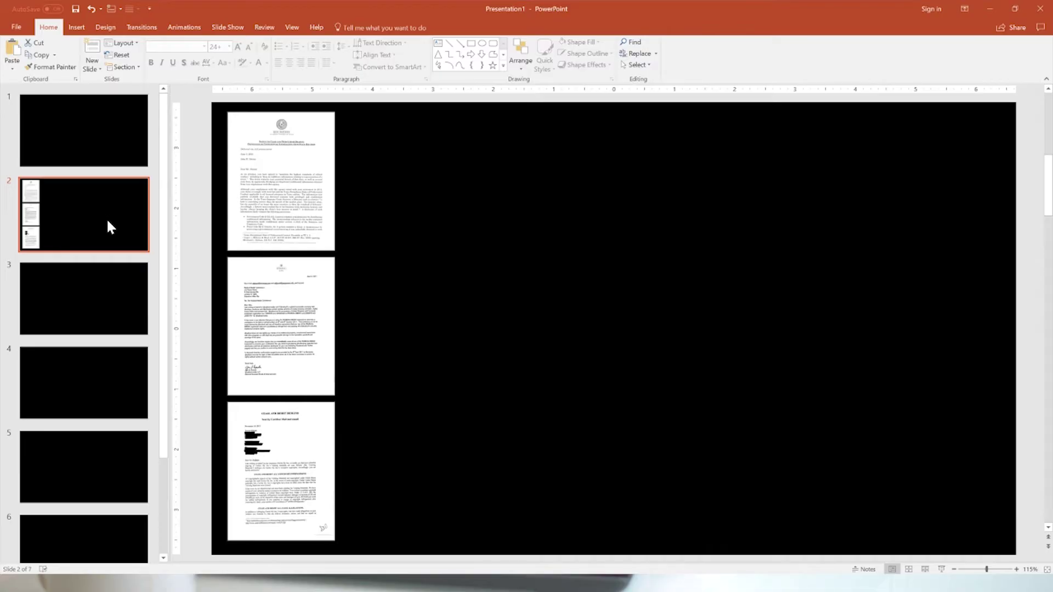
pyautogui.hotkey('ctrl', 'd')
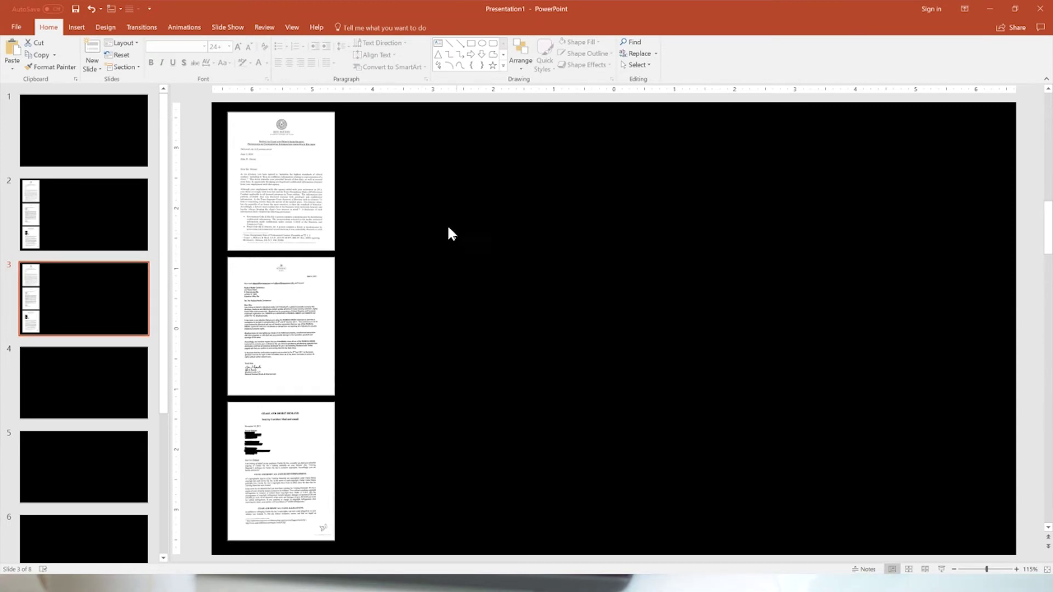
# On slide 3, move the top letter to the centre and enlarge it to nearly full height
pyautogui.moveTo(245, 167); pyautogui.dragTo(499, 167)
pyautogui.moveTo(563, 249); pyautogui.dragTo(793, 411)
pyautogui.moveTo(629, 376); pyautogui.dragTo(621, 377)
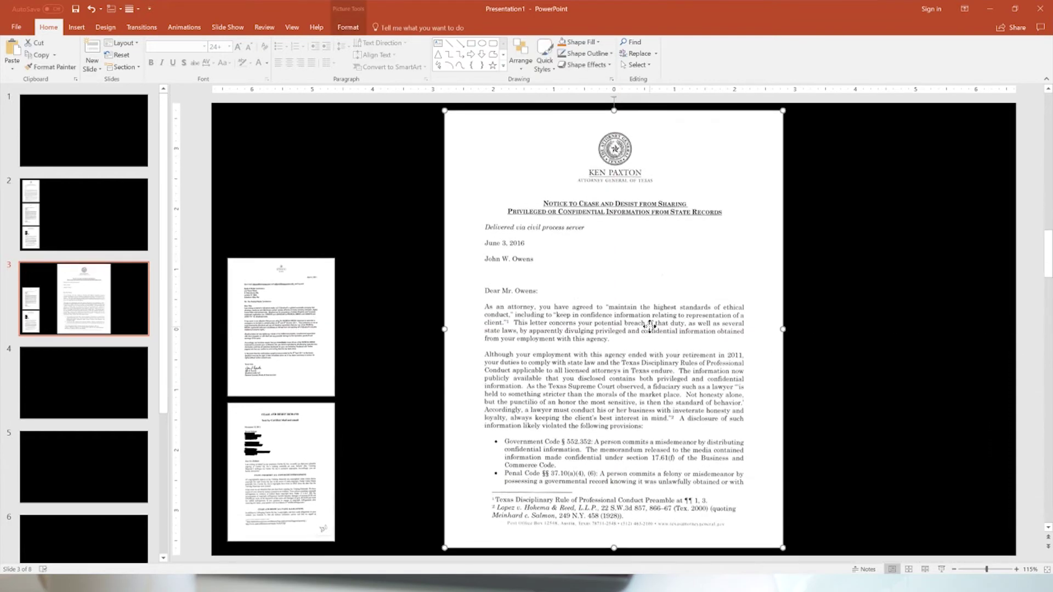
pyautogui.click(62, 294)
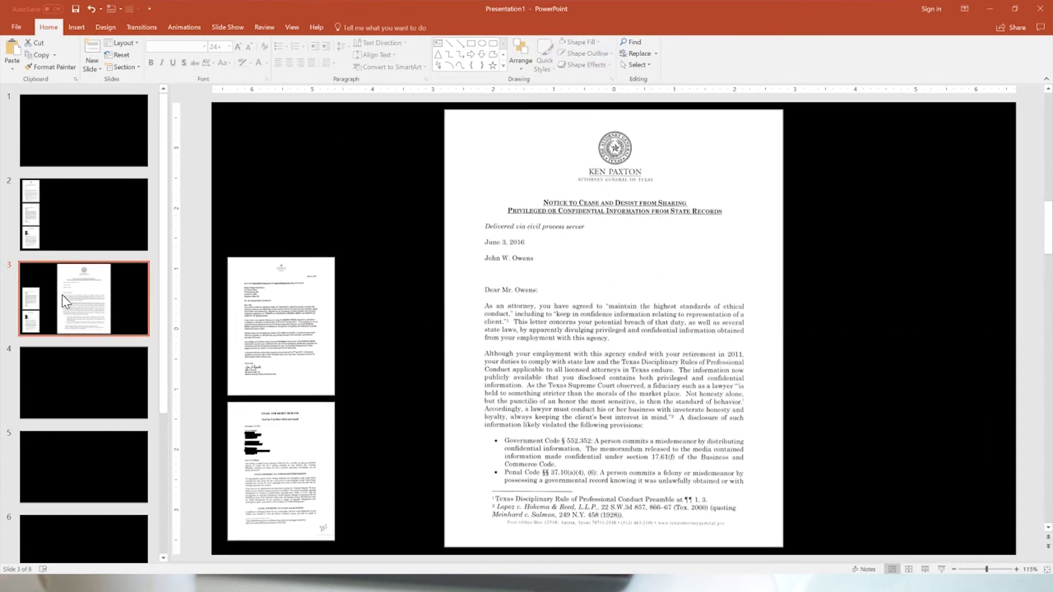
pyautogui.click(141, 27)
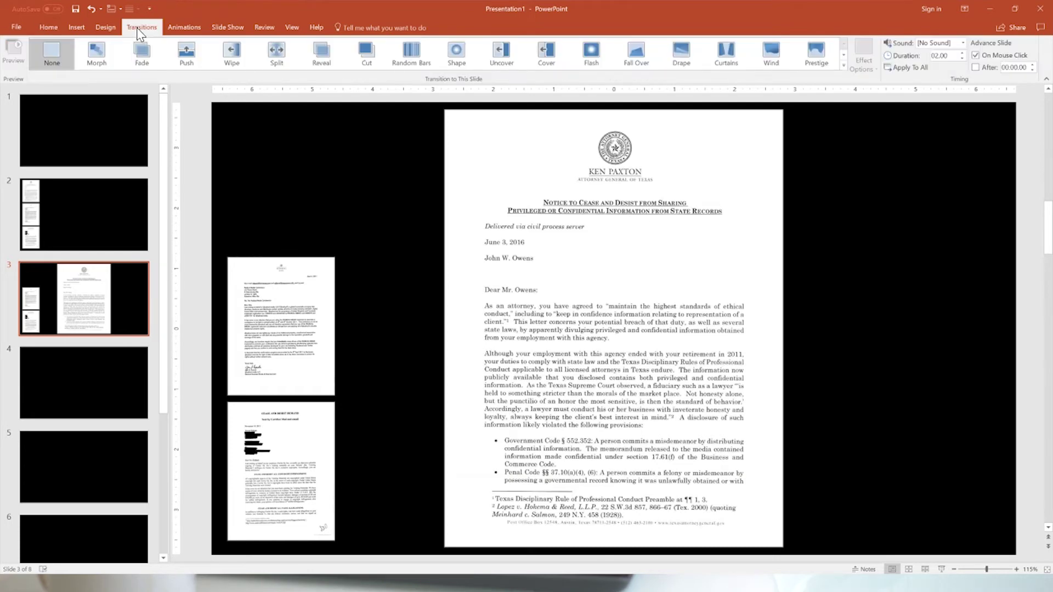
# Apply the Morph transition to slide 3, then return to slide 2 and copy it
pyautogui.click(95, 53)
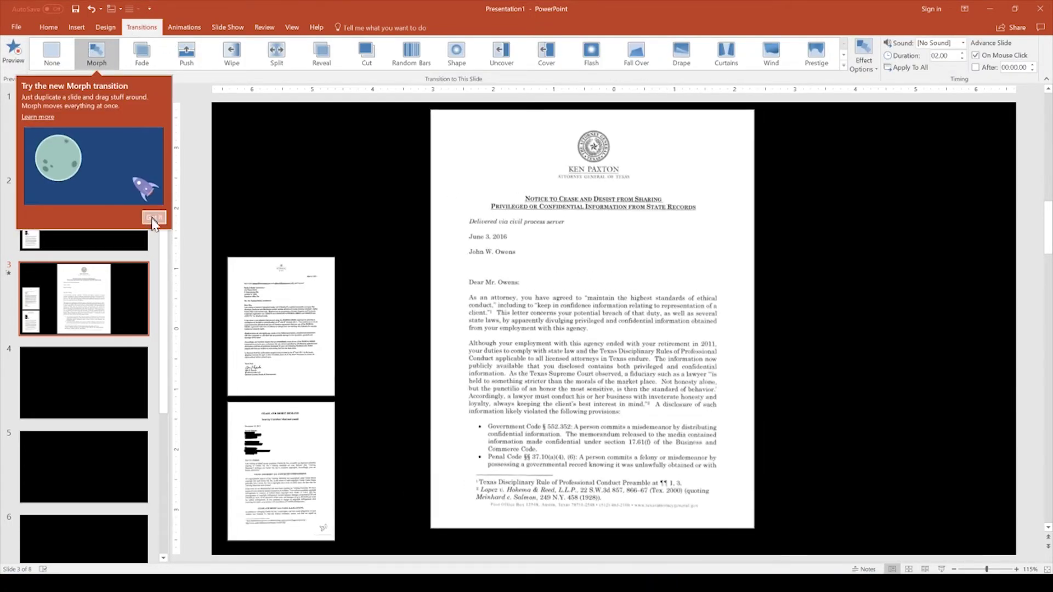
pyautogui.click(153, 218)
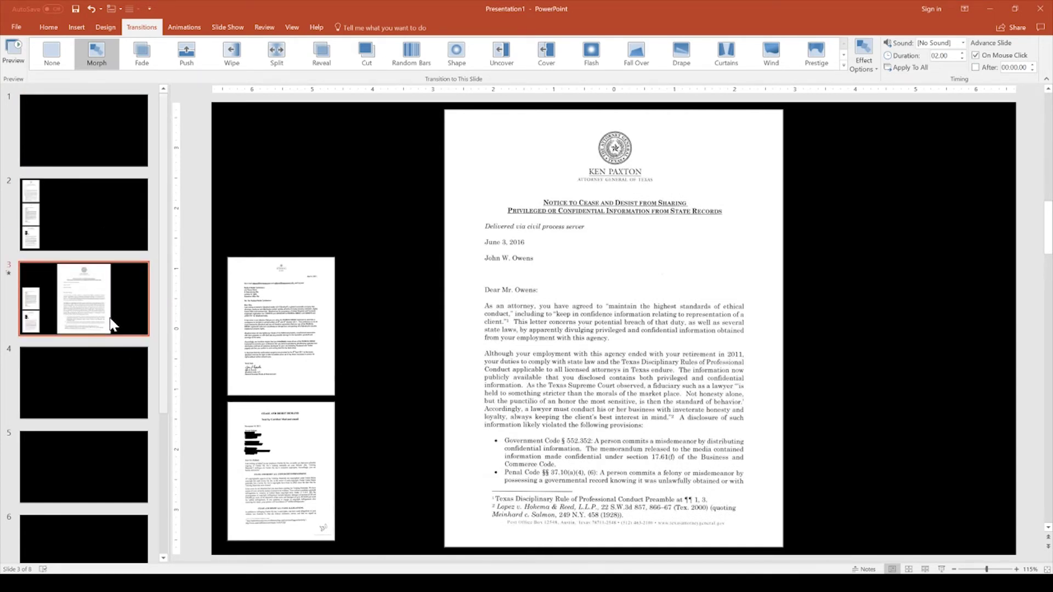
pyautogui.click(126, 210)
pyautogui.hotkey('ctrl', 'c')
# Paste slide 2 as slide 4, then enlarge and centre its middle letter picture
pyautogui.click(124, 344)
pyautogui.hotkey('ctrl', 'v')
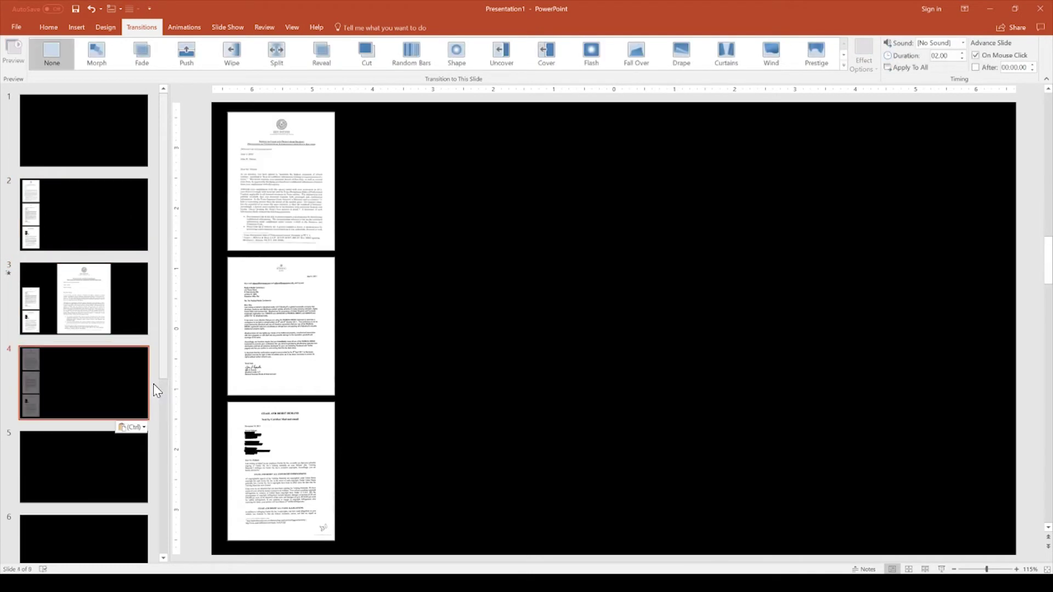
pyautogui.click(234, 333)
pyautogui.moveTo(233, 334); pyautogui.dragTo(530, 193)
pyautogui.moveTo(614, 251); pyautogui.dragTo(848, 445)
pyautogui.moveTo(724, 407); pyautogui.dragTo(657, 407)
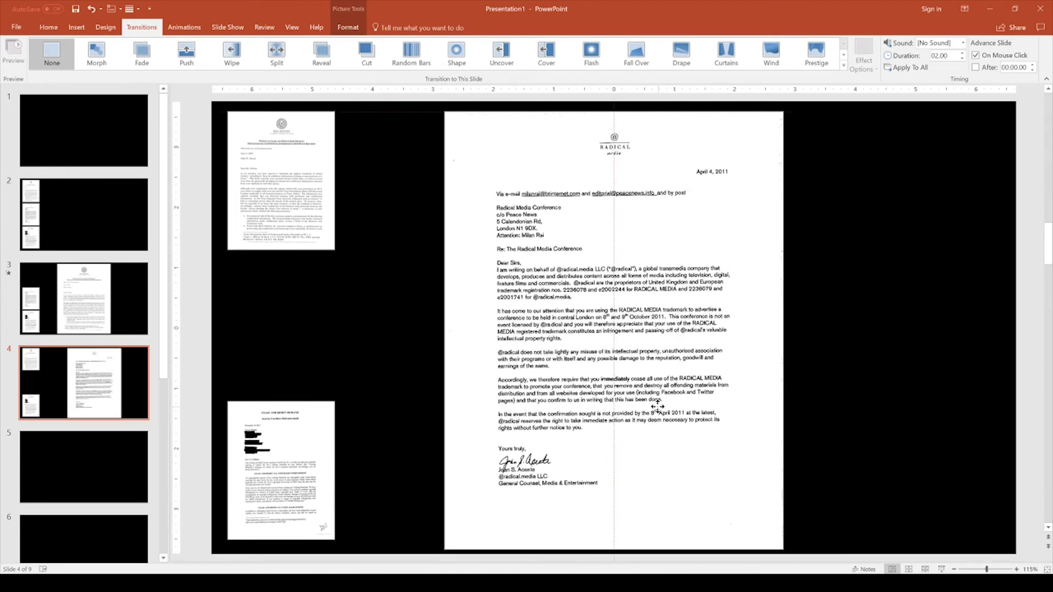
pyautogui.moveTo(657, 406); pyautogui.dragTo(655, 408)
pyautogui.moveTo(655, 408); pyautogui.dragTo(656, 412)
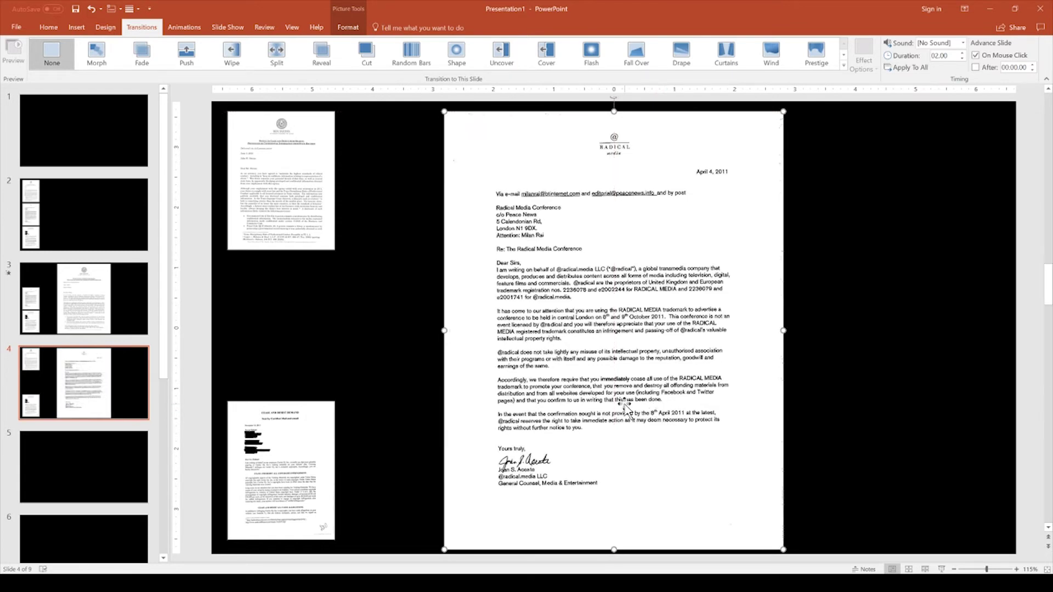
# Paste another copy as slide 5, then enlarge its bottom letter (Cease and Desist page) at centre
pyautogui.click(70, 423)
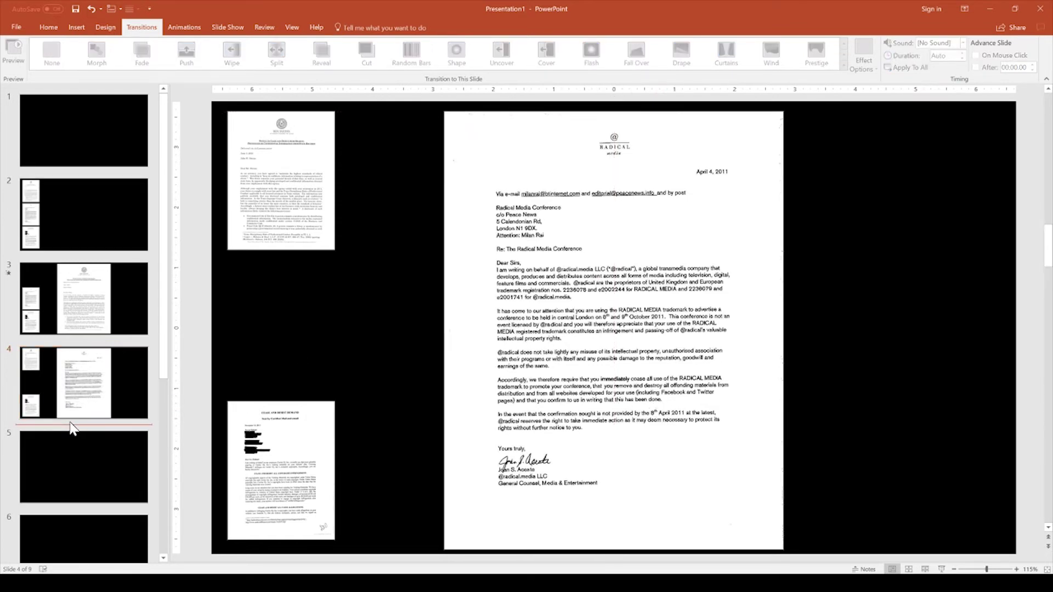
pyautogui.hotkey('ctrl', 'v')
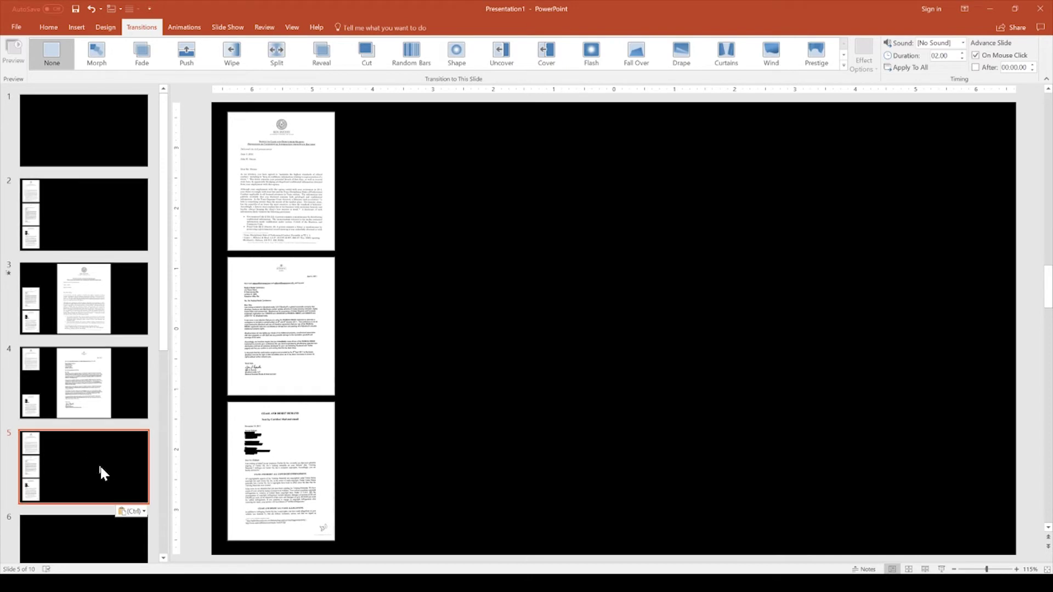
pyautogui.moveTo(286, 495); pyautogui.dragTo(508, 206)
pyautogui.moveTo(580, 270); pyautogui.dragTo(769, 434)
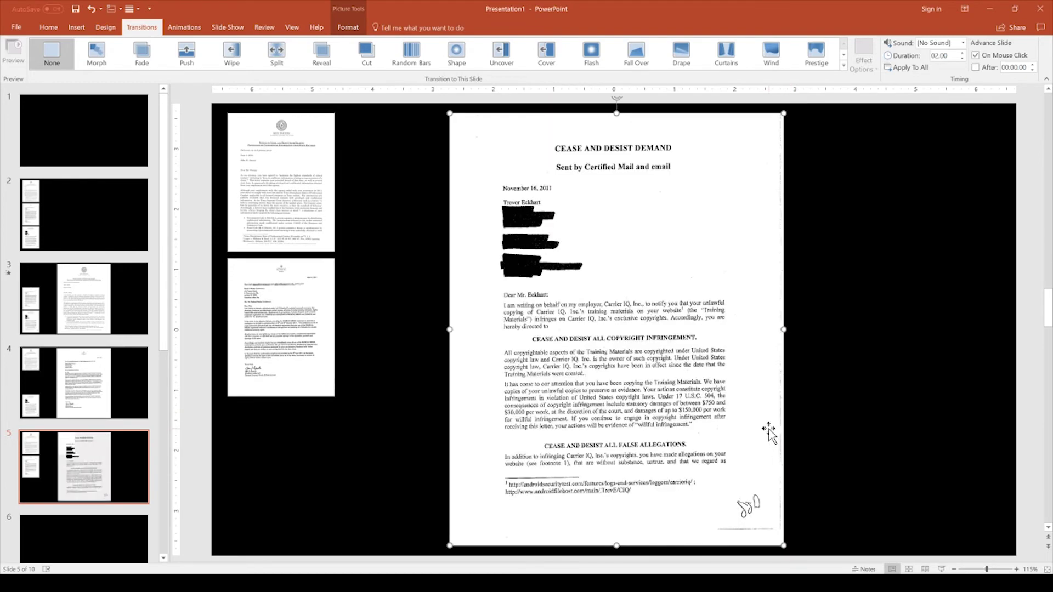